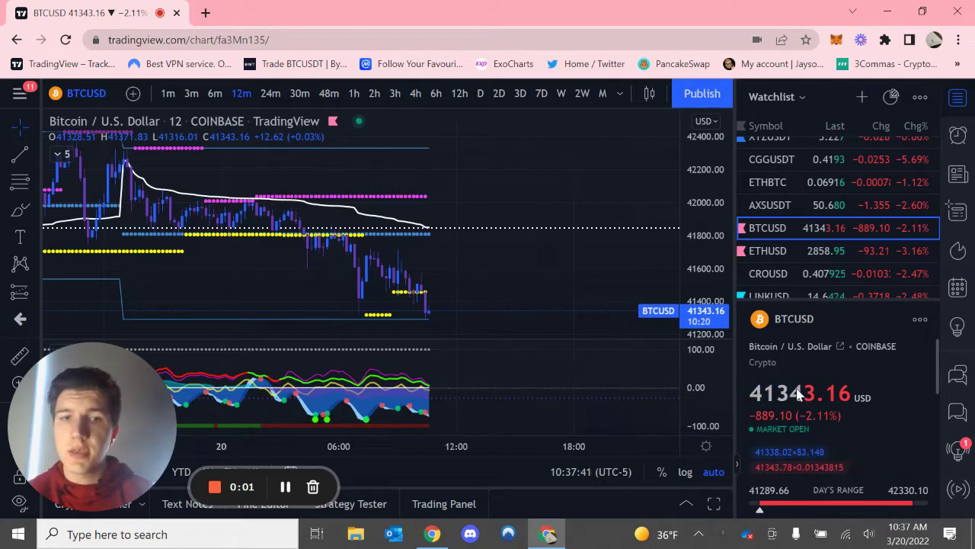
- Review the favorite scripts in the indicators list, including MarketCipher SR, and close the list
{"action": "scroll", "coordinate": [479, 268], "scroll_direction": "left", "scroll_amount": 5}
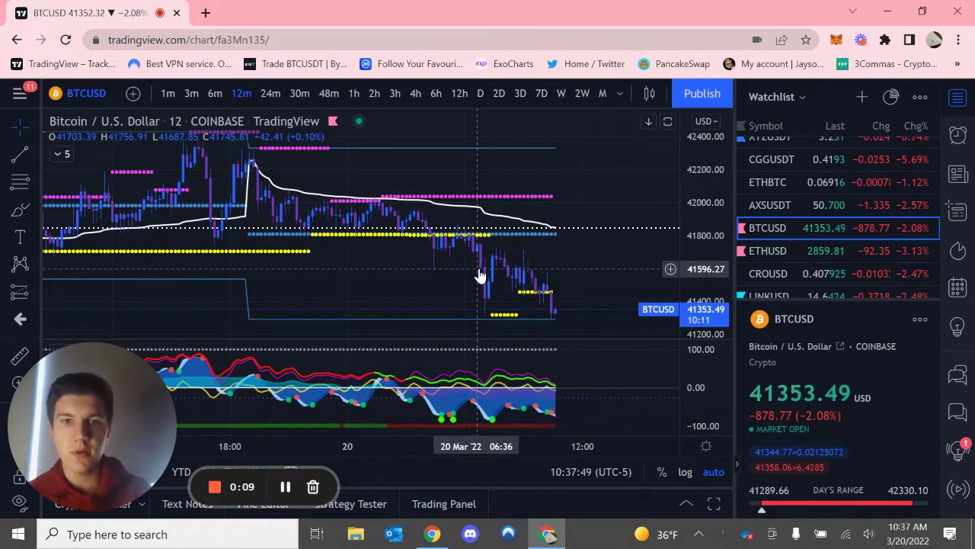
{"action": "scroll", "coordinate": [479, 274], "scroll_direction": "right", "scroll_amount": 2}
{"action": "left_click_drag", "start_coordinate": [708, 200], "coordinate": [707, 221]}
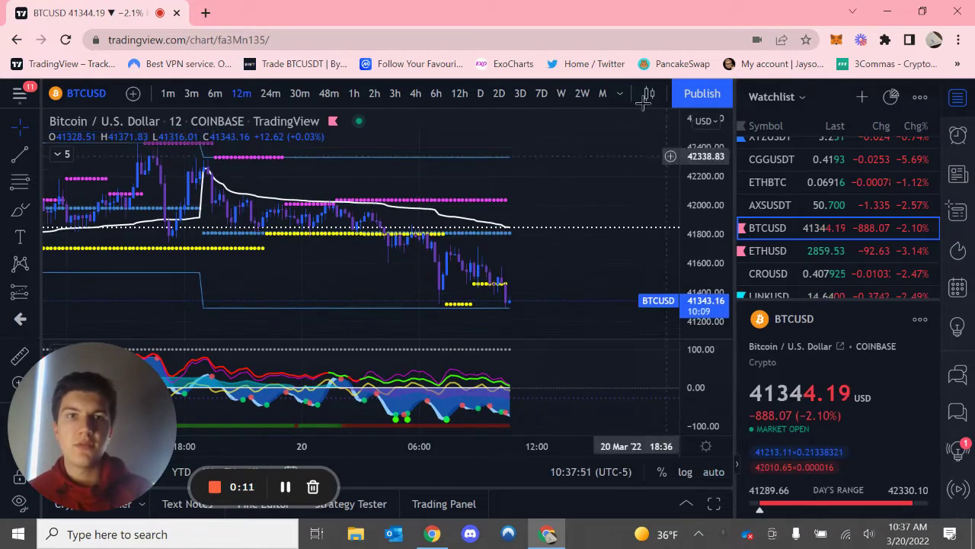
{"action": "left_click", "coordinate": [662, 93]}
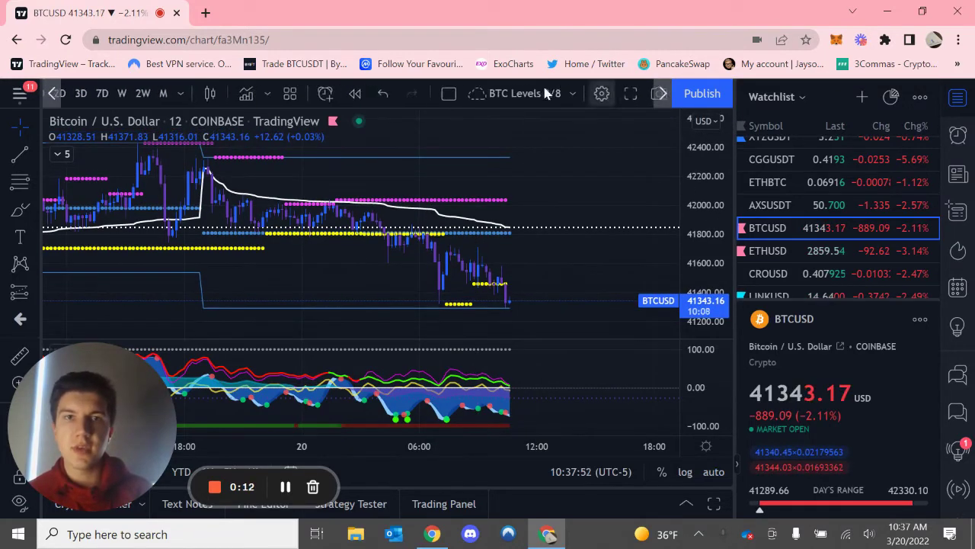
{"action": "left_click", "coordinate": [244, 93]}
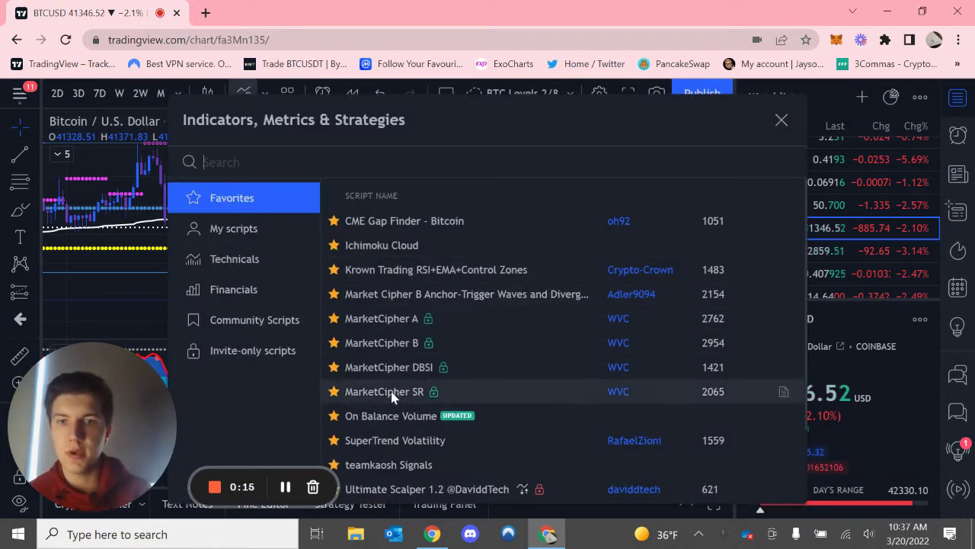
{"action": "left_click", "coordinate": [781, 120]}
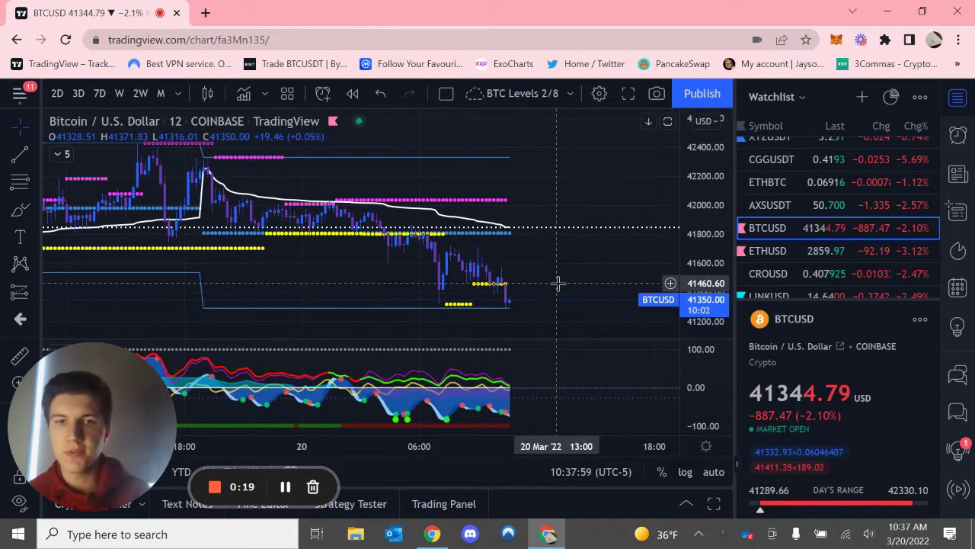
- Reset the price scale to automatic fitting and shrink the oscillator pane to give the price chart more height
{"action": "scroll", "coordinate": [558, 283], "scroll_direction": "right", "scroll_amount": 3}
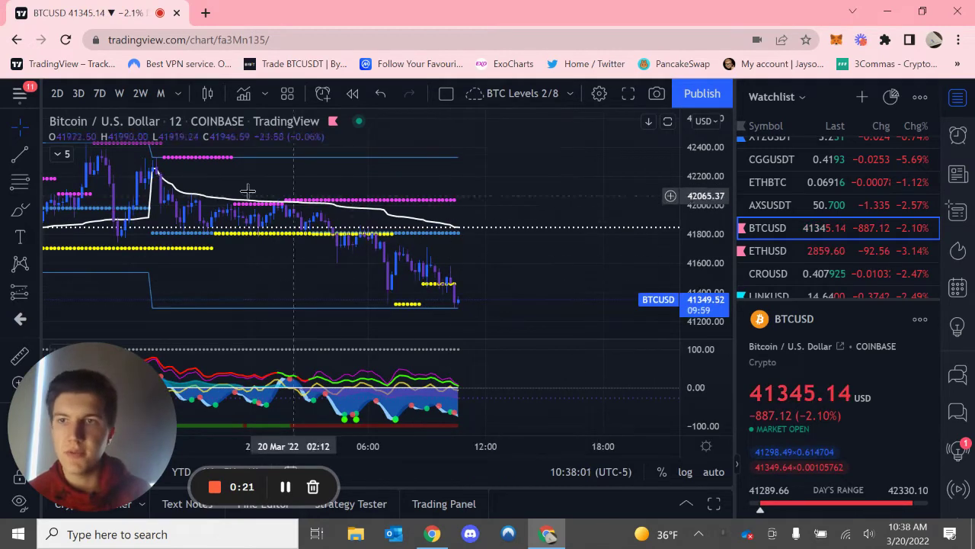
{"action": "double_click", "coordinate": [723, 206]}
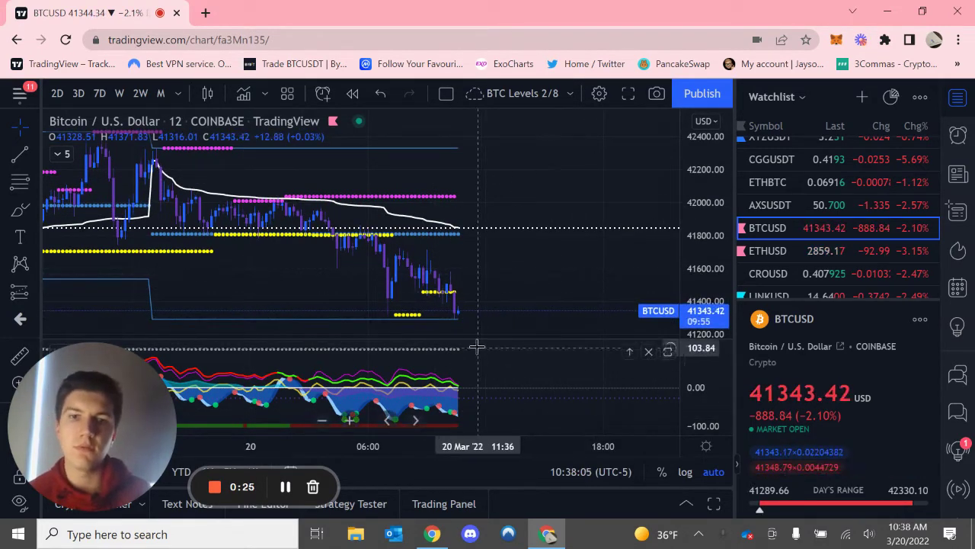
{"action": "left_click_drag", "start_coordinate": [482, 343], "coordinate": [486, 384]}
{"action": "scroll", "coordinate": [549, 302], "scroll_direction": "left", "scroll_amount": 2}
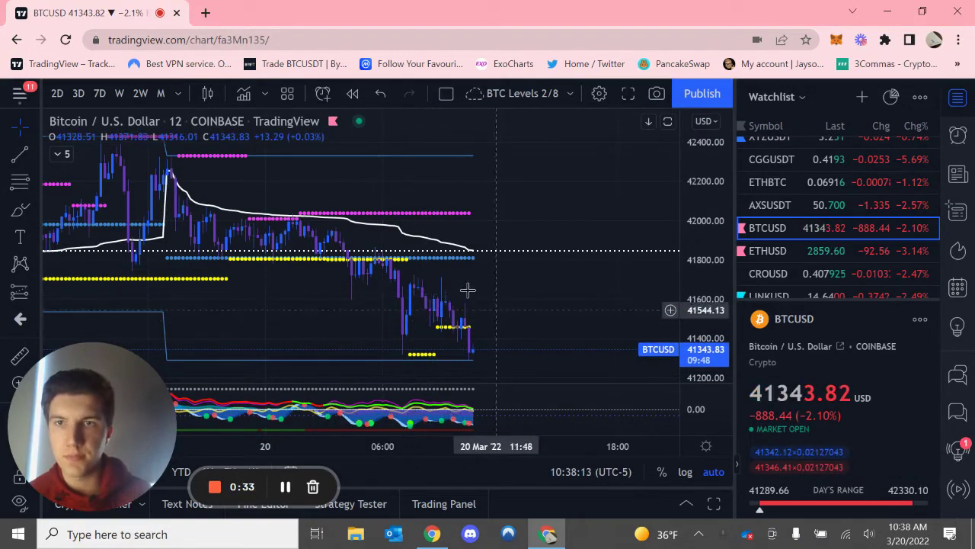
- Examine the 12-minute BTCUSD chart's dotted support and resistance levels around the latest candles at different price scales
{"action": "left_click", "coordinate": [54, 93]}
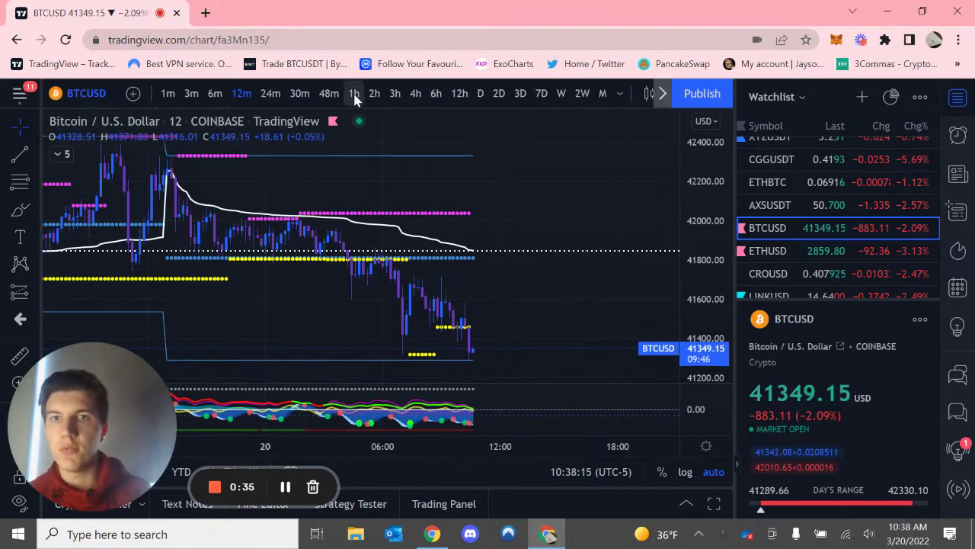
{"action": "scroll", "coordinate": [553, 317], "scroll_direction": "right", "scroll_amount": 2}
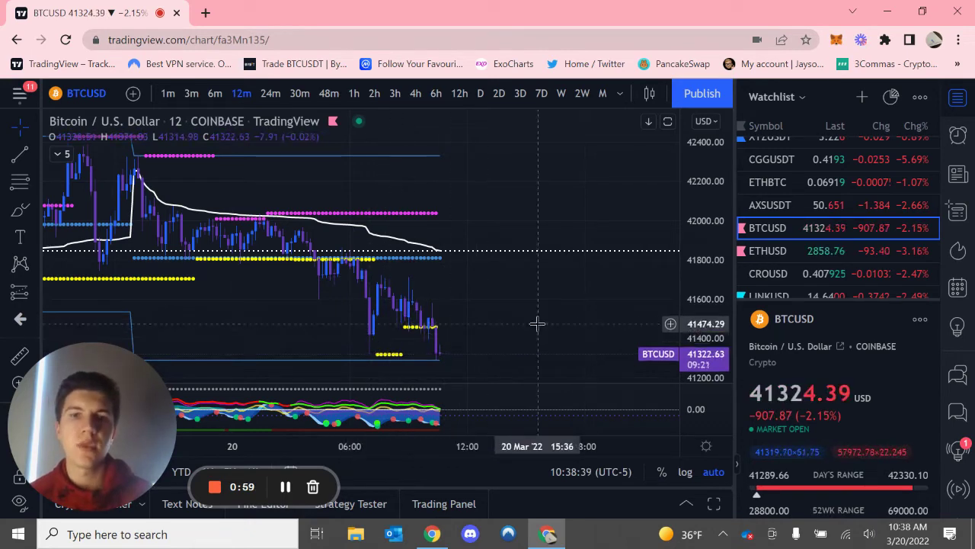
{"action": "left_click_drag", "start_coordinate": [695, 267], "coordinate": [690, 288]}
{"action": "left_click_drag", "start_coordinate": [506, 292], "coordinate": [579, 249]}
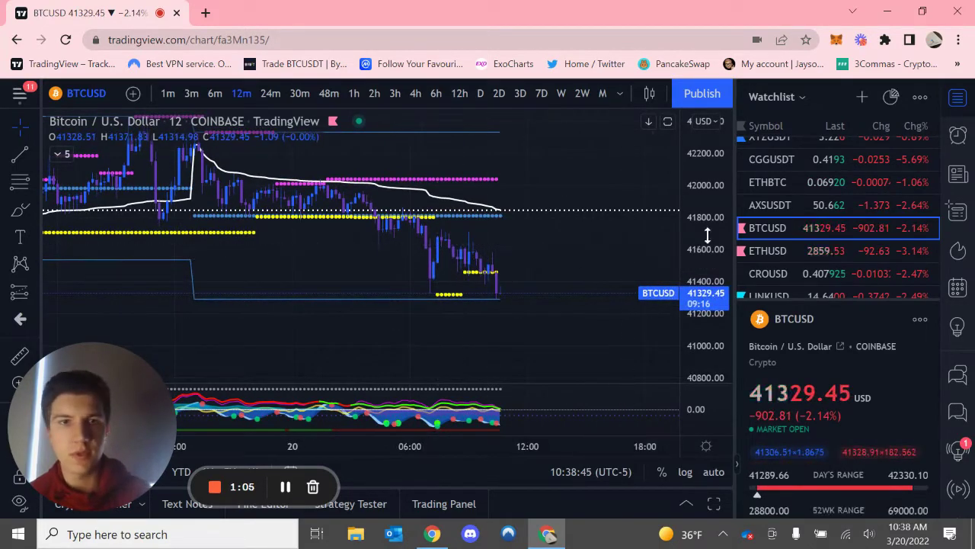
{"action": "double_click", "coordinate": [710, 240]}
{"action": "left_click_drag", "start_coordinate": [480, 252], "coordinate": [562, 228]}
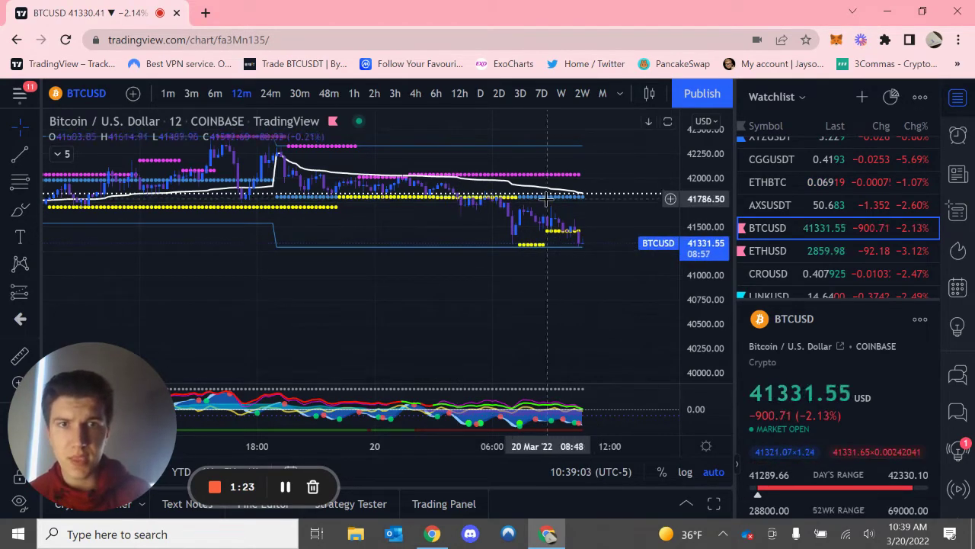
{"action": "left_click_drag", "start_coordinate": [716, 190], "coordinate": [710, 219]}
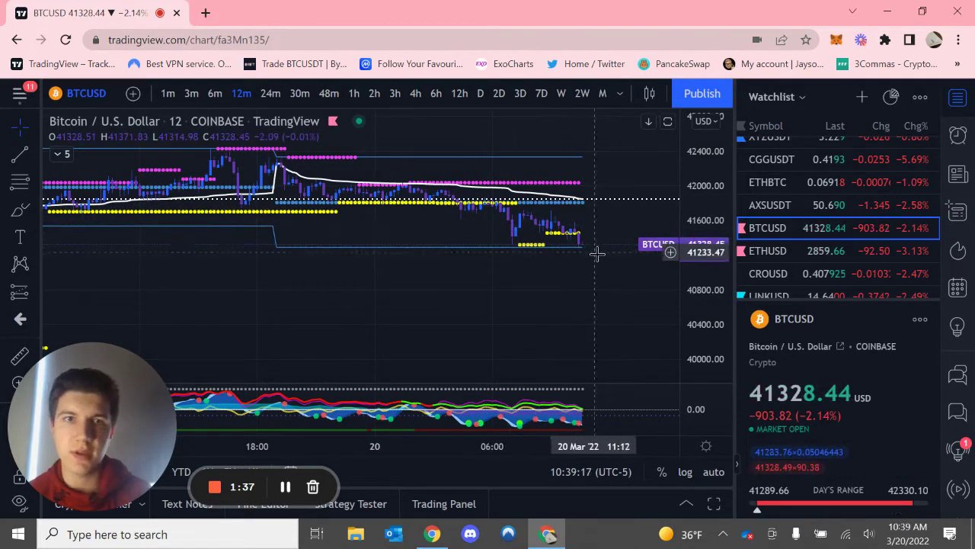
{"action": "left_click_drag", "start_coordinate": [709, 251], "coordinate": [670, 216]}
{"action": "scroll", "coordinate": [670, 217], "scroll_direction": "right", "scroll_amount": 2}
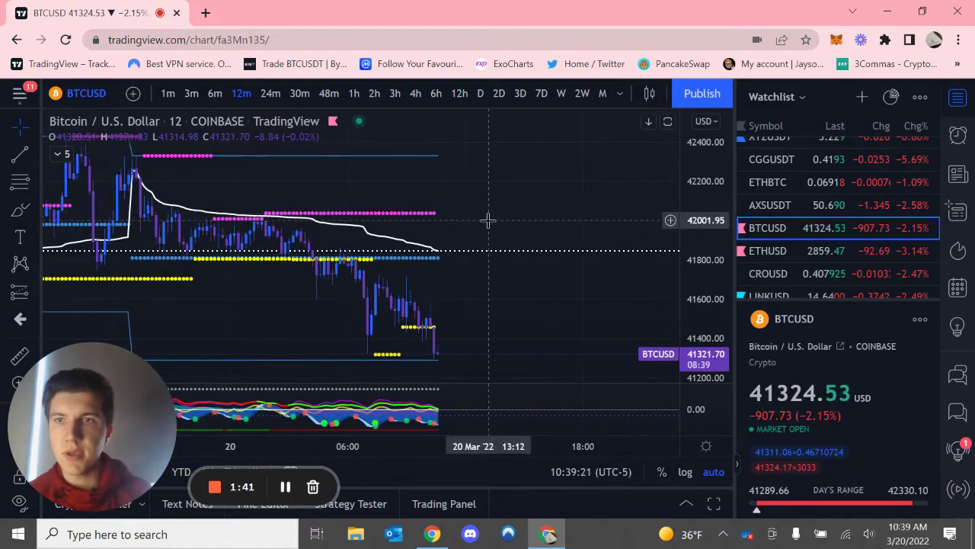
- Inspect the 19–20 March price action against the white average line and the pink, blue and yellow levels
{"action": "scroll", "coordinate": [487, 220], "scroll_direction": "left", "scroll_amount": 2}
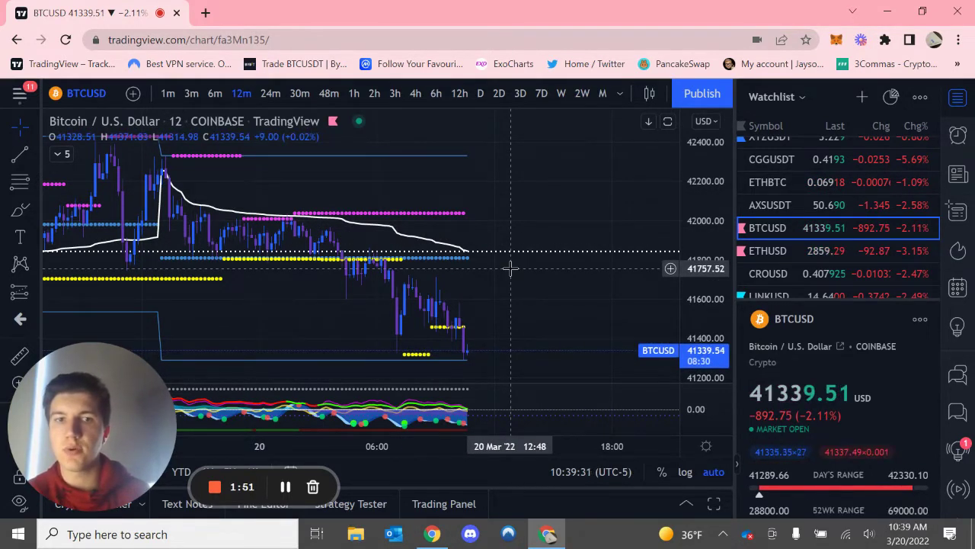
{"action": "scroll", "coordinate": [541, 257], "scroll_direction": "left", "scroll_amount": 2}
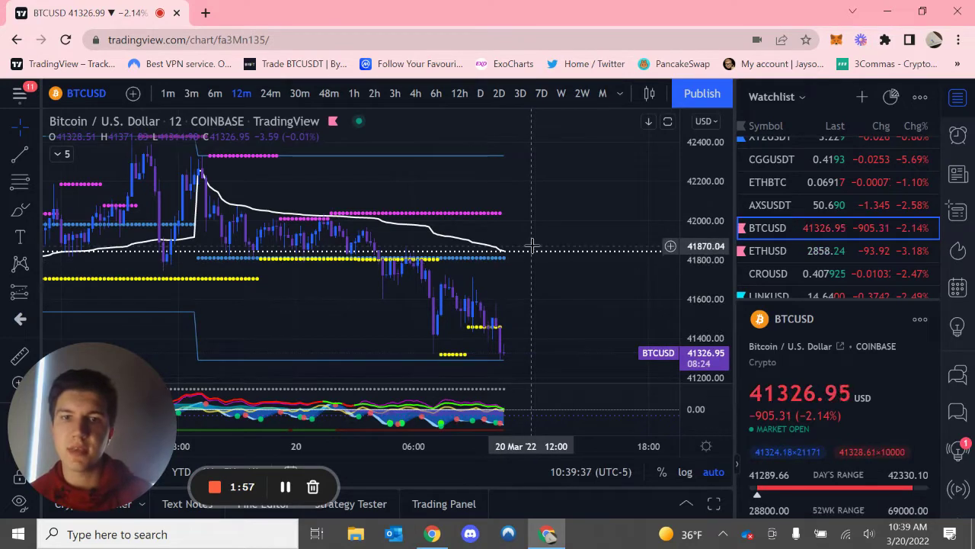
{"action": "scroll", "coordinate": [531, 246], "scroll_direction": "left", "scroll_amount": 3}
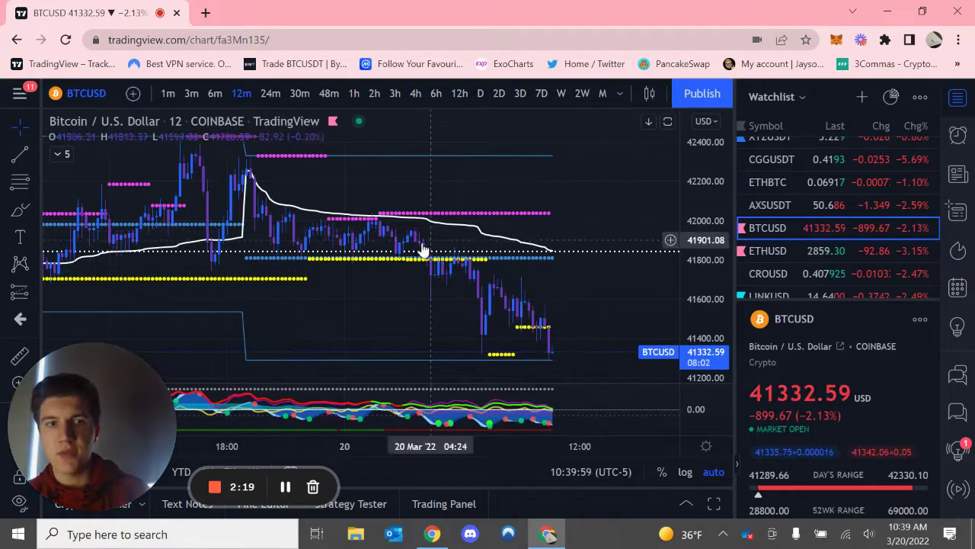
{"action": "scroll", "coordinate": [564, 296], "scroll_direction": "right", "scroll_amount": 3}
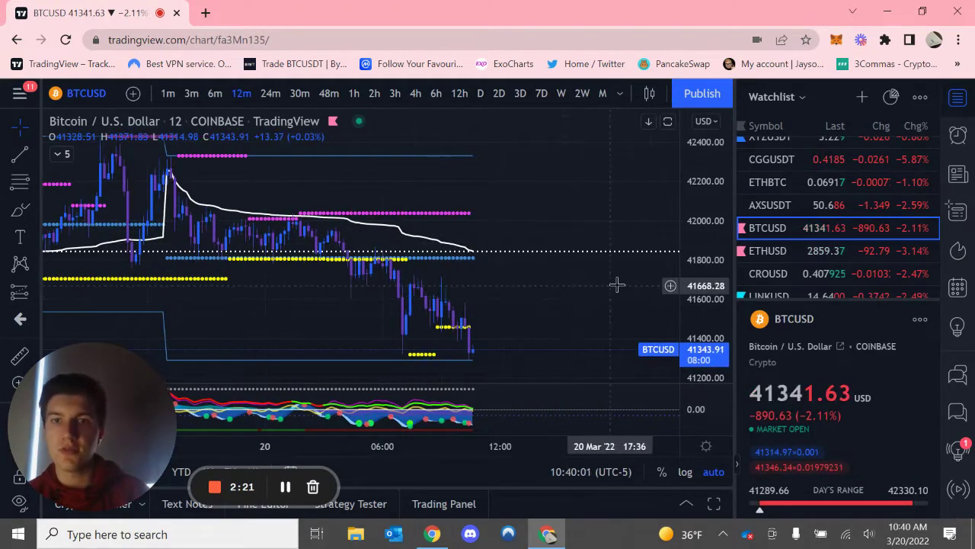
{"action": "scroll", "coordinate": [518, 272], "scroll_direction": "left", "scroll_amount": 4}
{"action": "scroll", "coordinate": [518, 272], "scroll_direction": "left", "scroll_amount": 2}
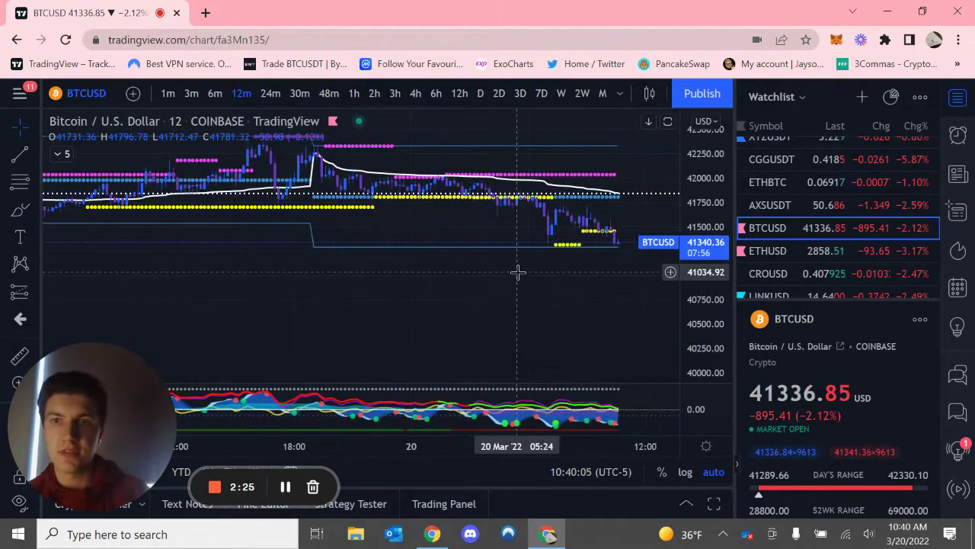
{"action": "scroll", "coordinate": [518, 272], "scroll_direction": "right", "scroll_amount": 4}
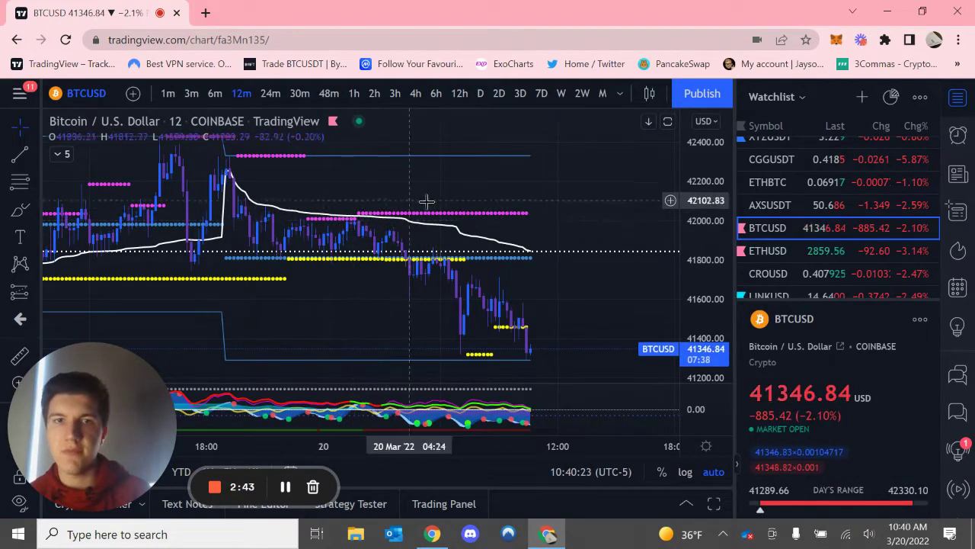
{"action": "scroll", "coordinate": [427, 201], "scroll_direction": "down", "scroll_amount": 2}
{"action": "scroll", "coordinate": [426, 200], "scroll_direction": "up", "scroll_amount": 2}
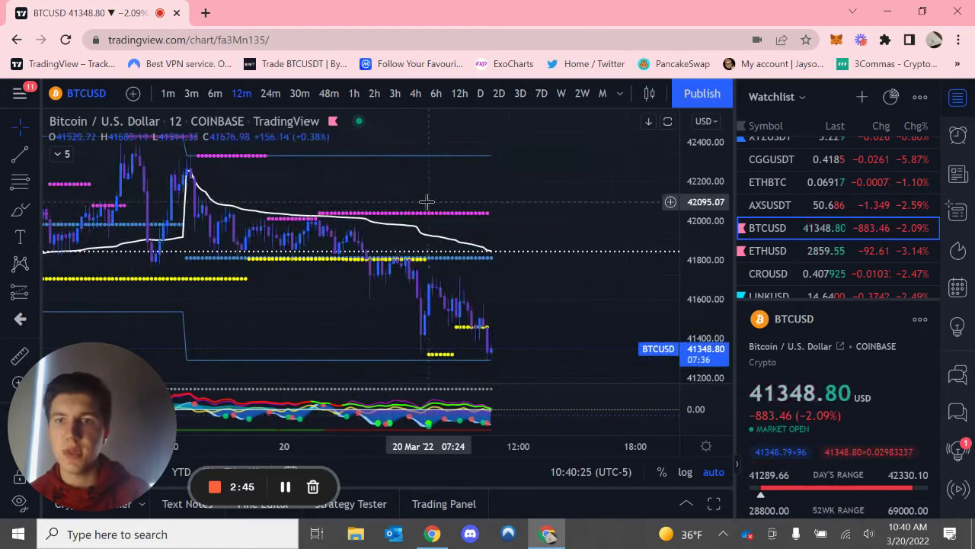
{"action": "scroll", "coordinate": [426, 200], "scroll_direction": "left", "scroll_amount": 4}
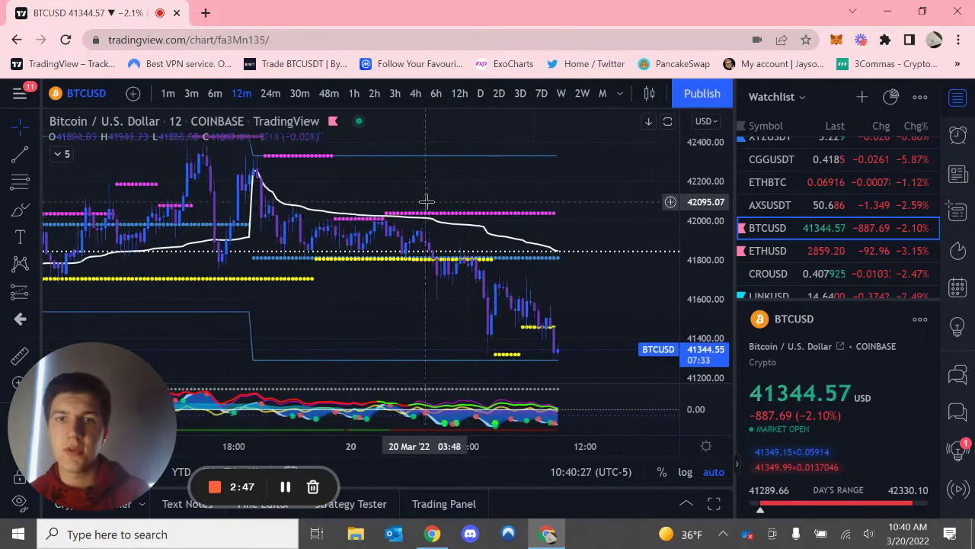
{"action": "scroll", "coordinate": [427, 200], "scroll_direction": "left", "scroll_amount": 1}
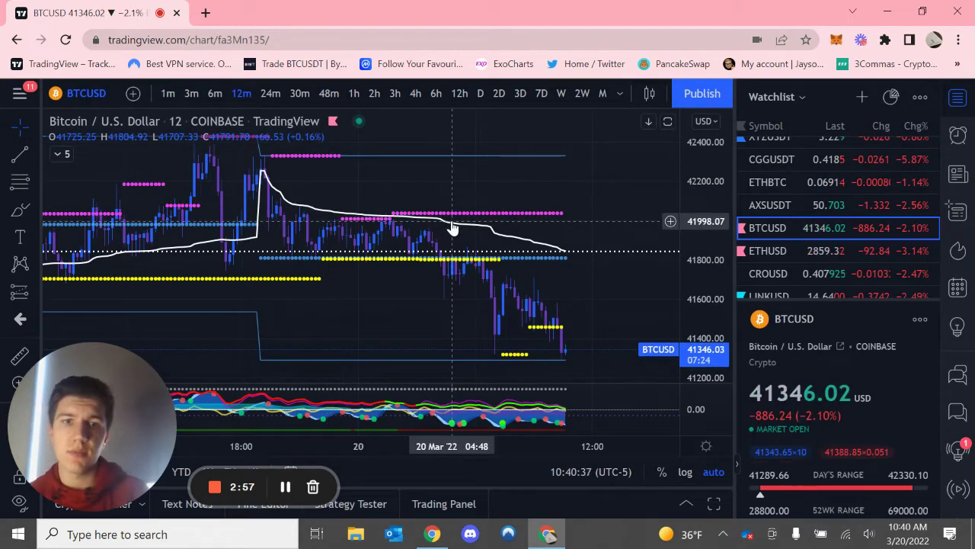
- Examine the wider BTCUSD history back to 18 March and compare its earlier levels with the latest candles
{"action": "scroll", "coordinate": [452, 224], "scroll_direction": "right", "scroll_amount": 5}
{"action": "scroll", "coordinate": [452, 221], "scroll_direction": "down", "scroll_amount": 5}
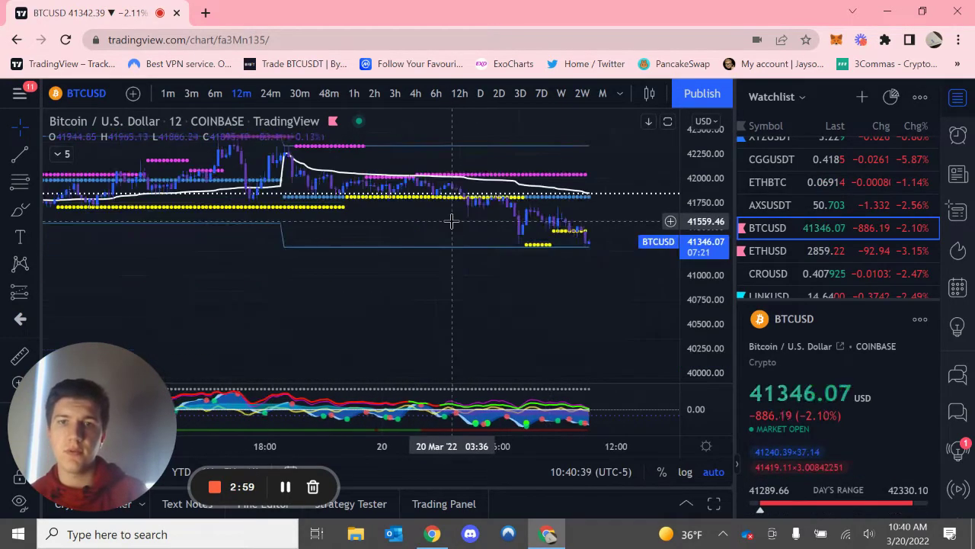
{"action": "scroll", "coordinate": [452, 221], "scroll_direction": "left", "scroll_amount": 3}
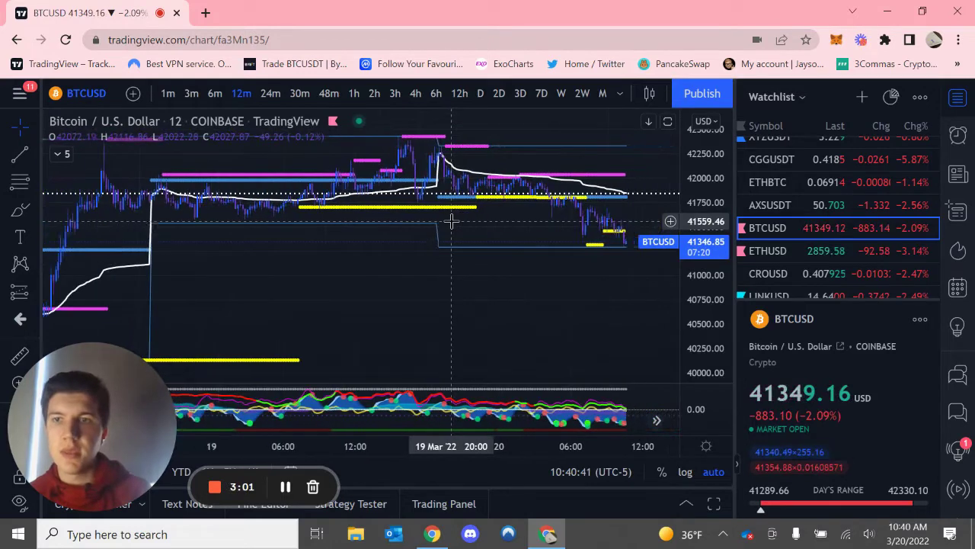
{"action": "scroll", "coordinate": [218, 231], "scroll_direction": "left", "scroll_amount": 5}
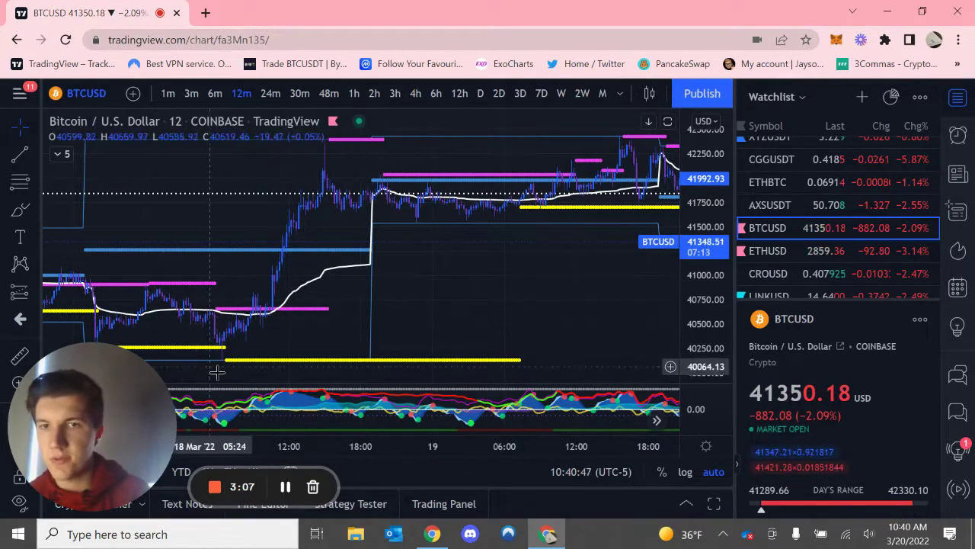
{"action": "scroll", "coordinate": [545, 248], "scroll_direction": "right", "scroll_amount": 5}
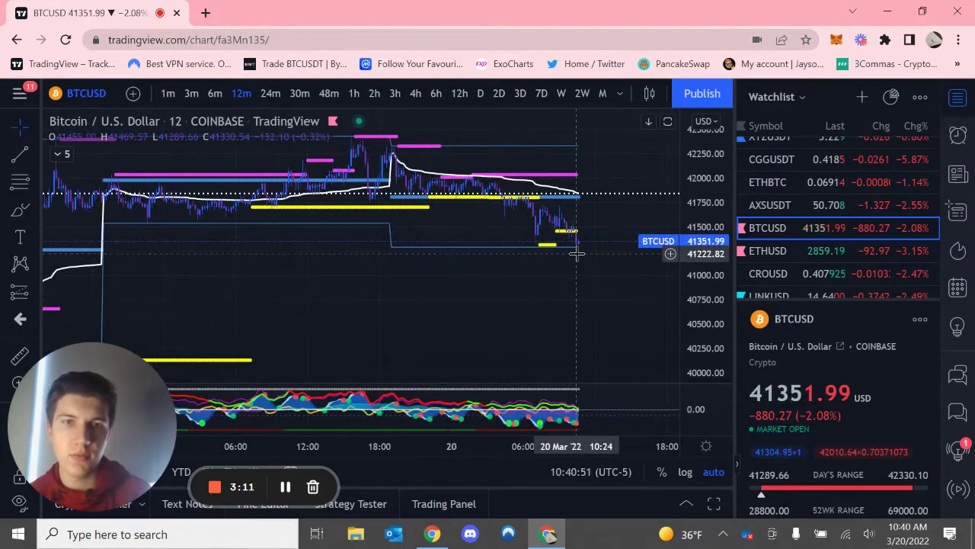
{"action": "scroll", "coordinate": [577, 252], "scroll_direction": "right", "scroll_amount": 2}
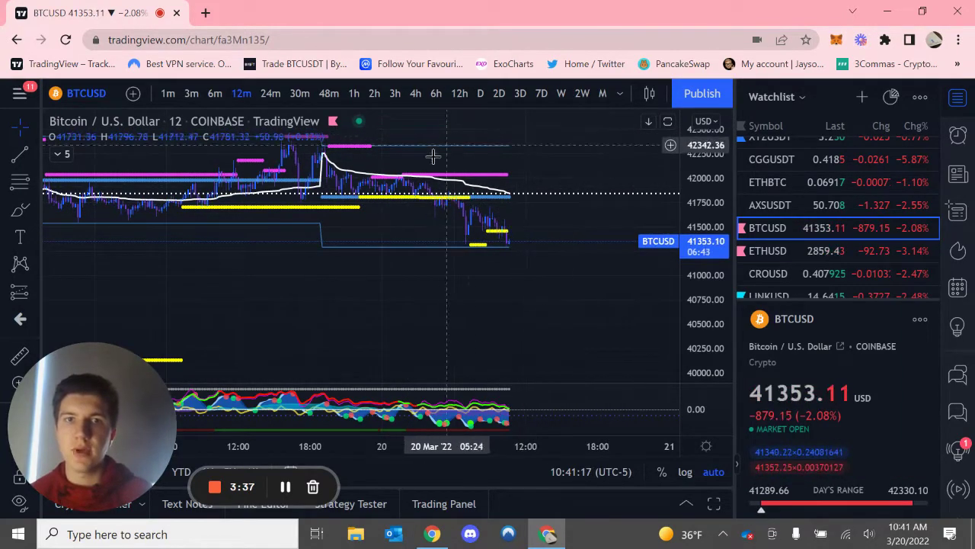
{"action": "left_click_drag", "start_coordinate": [433, 164], "coordinate": [539, 163]}
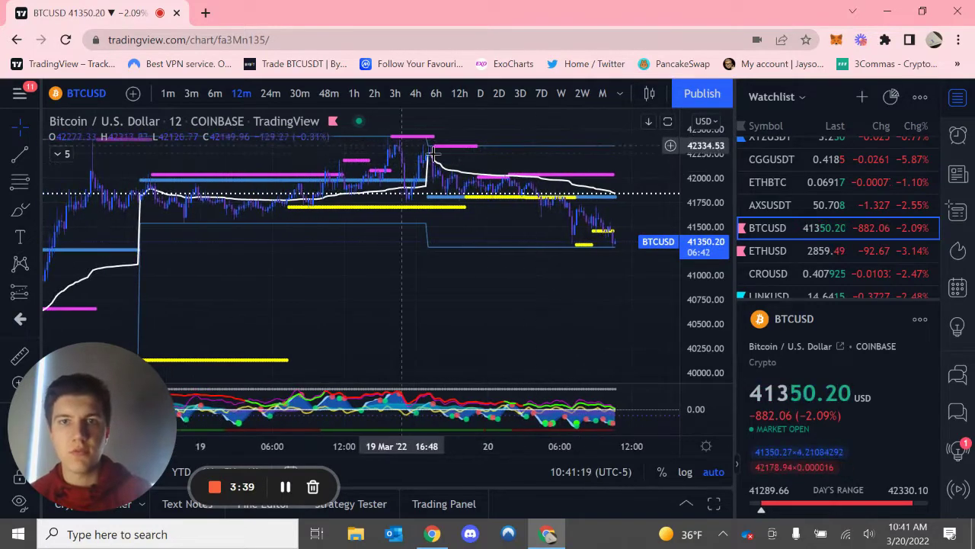
{"action": "scroll", "coordinate": [608, 208], "scroll_direction": "right", "scroll_amount": 3}
{"action": "scroll", "coordinate": [607, 208], "scroll_direction": "right", "scroll_amount": 1}
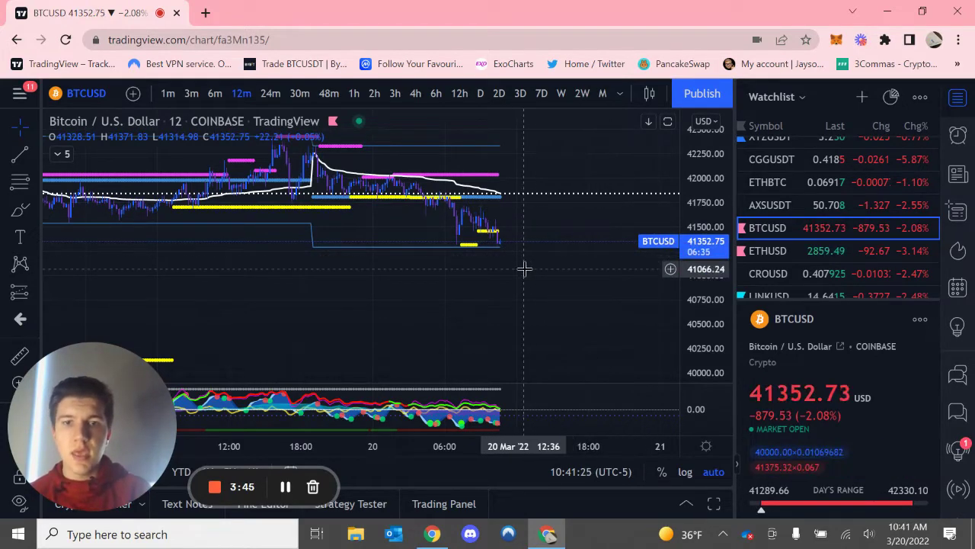
- Enlarge the oscillator pane and switch the BTCUSD chart to the 6-minute interval, showing the latest candles
{"action": "scroll", "coordinate": [525, 268], "scroll_direction": "up", "scroll_amount": 2}
{"action": "scroll", "coordinate": [524, 268], "scroll_direction": "up", "scroll_amount": 3}
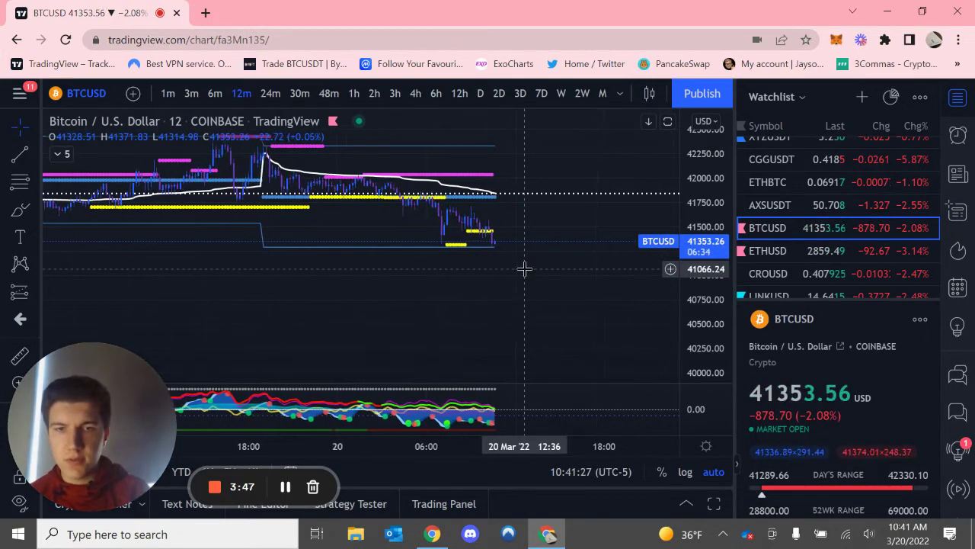
{"action": "left_click_drag", "start_coordinate": [443, 380], "coordinate": [435, 329]}
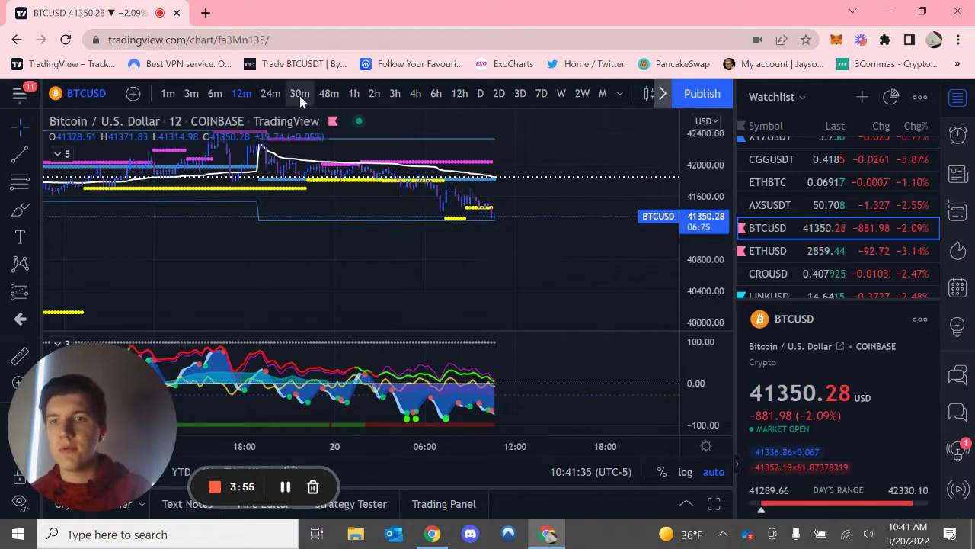
{"action": "left_click", "coordinate": [222, 90]}
{"action": "left_click_drag", "start_coordinate": [411, 233], "coordinate": [496, 244]}
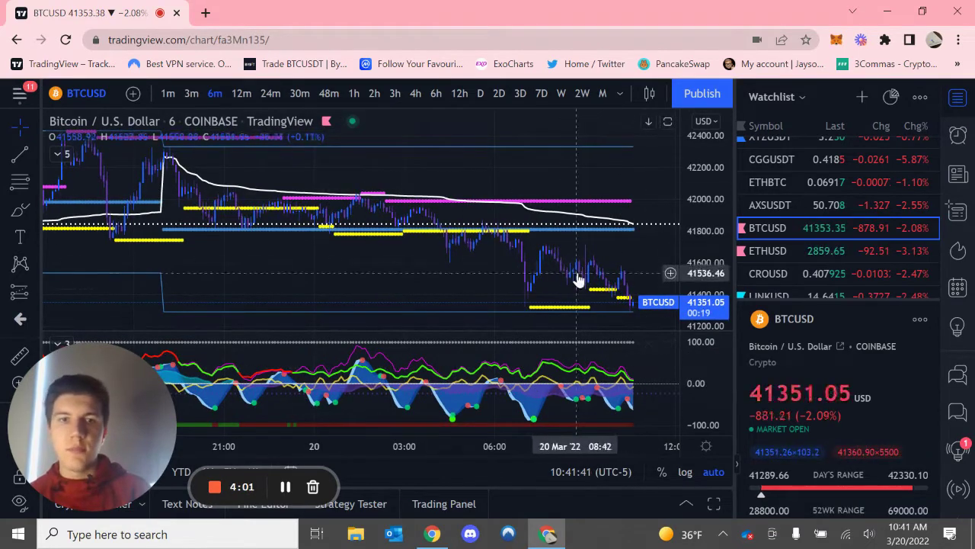
{"action": "scroll", "coordinate": [577, 309], "scroll_direction": "right", "scroll_amount": 5}
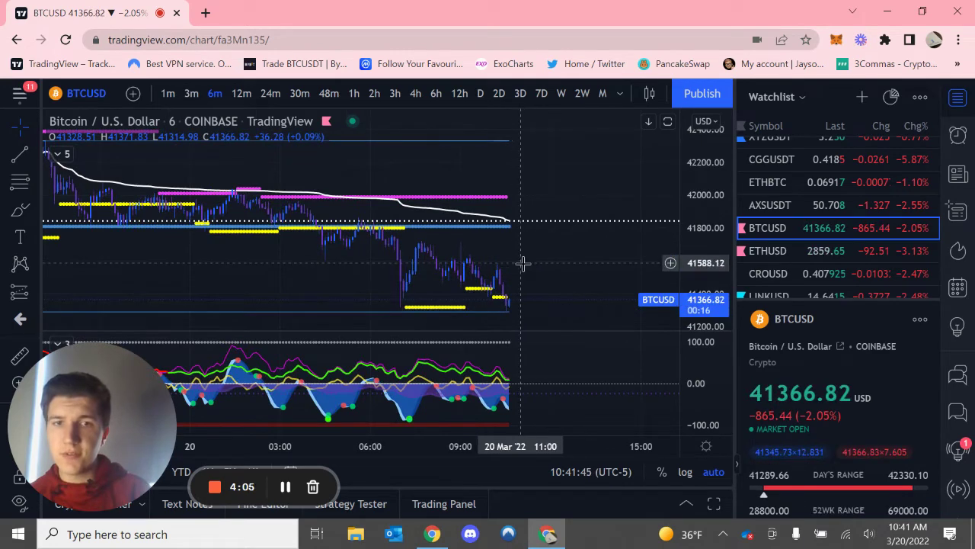
- Compare the BTCUSD levels across the 12-, 6- and 3-minute intervals, finishing on the 12-minute chart
{"action": "left_click", "coordinate": [241, 92]}
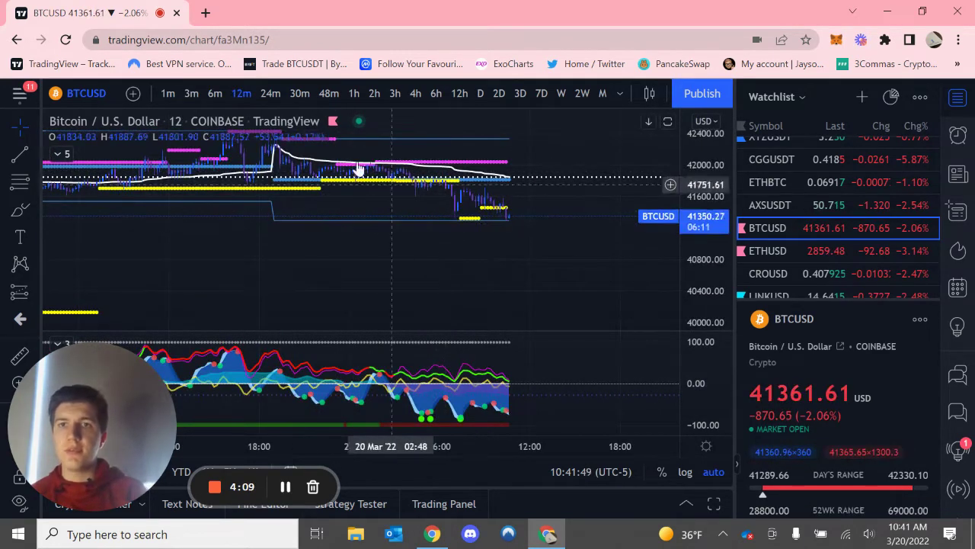
{"action": "left_click", "coordinate": [214, 94]}
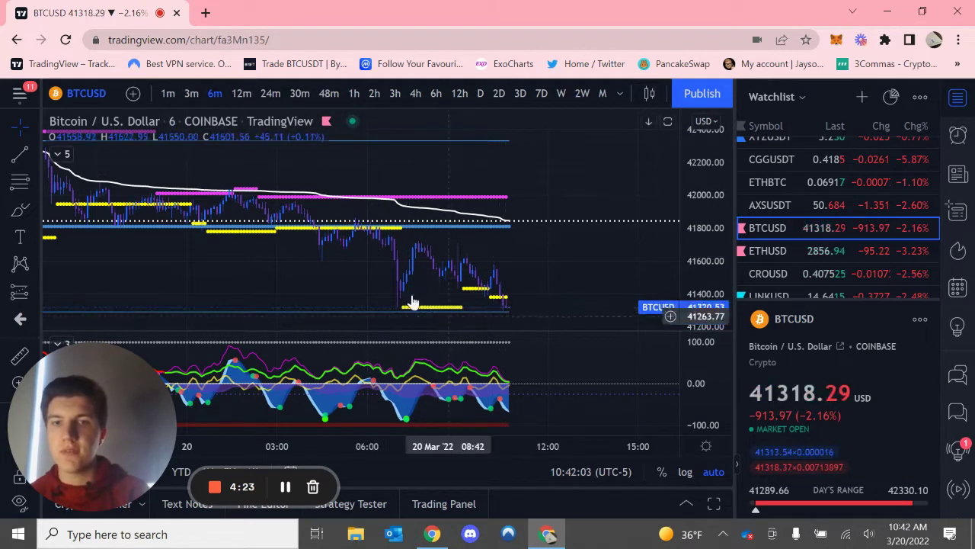
{"action": "left_click", "coordinate": [192, 93]}
{"action": "left_click", "coordinate": [211, 93]}
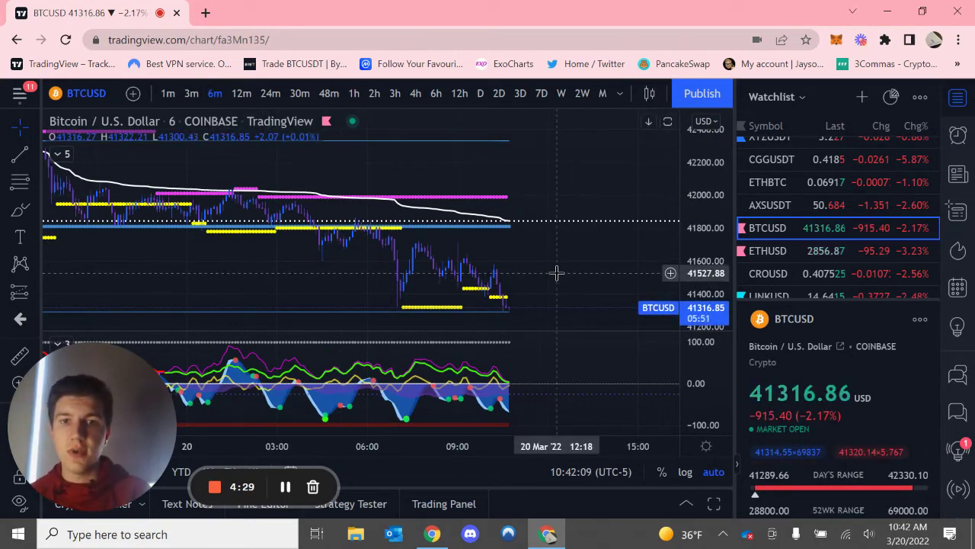
{"action": "left_click", "coordinate": [241, 92]}
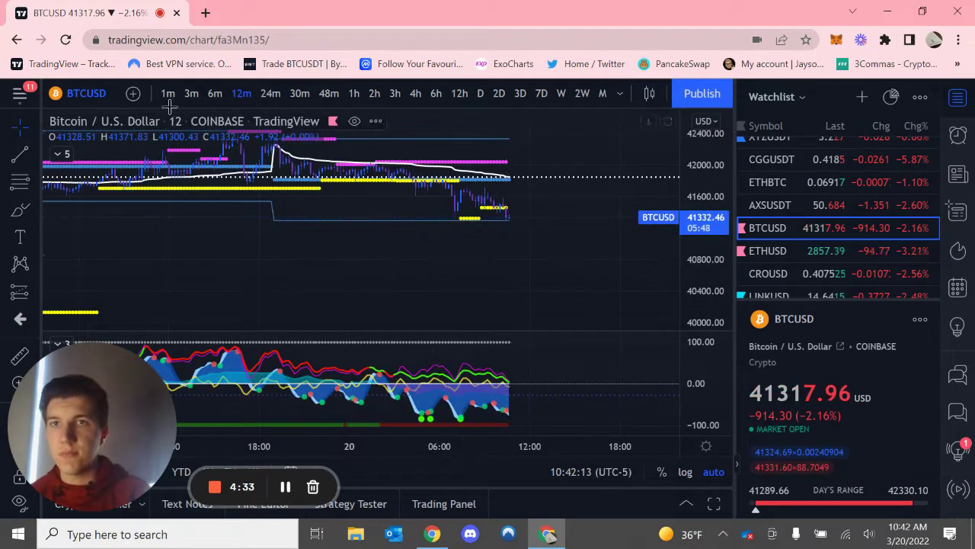